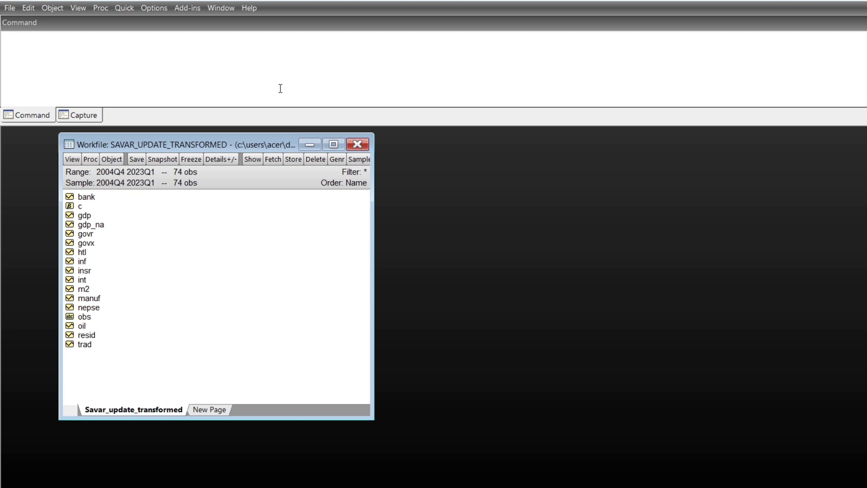
- Through Quick > Estimate VAR, estimate a VAR with endogenous oil gdp inf govx m2 int nepse
left_click(125, 9)
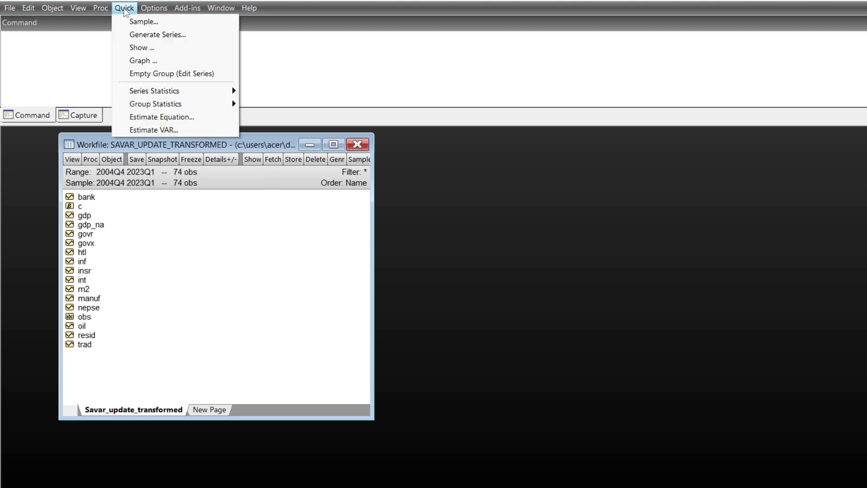
left_click(149, 131)
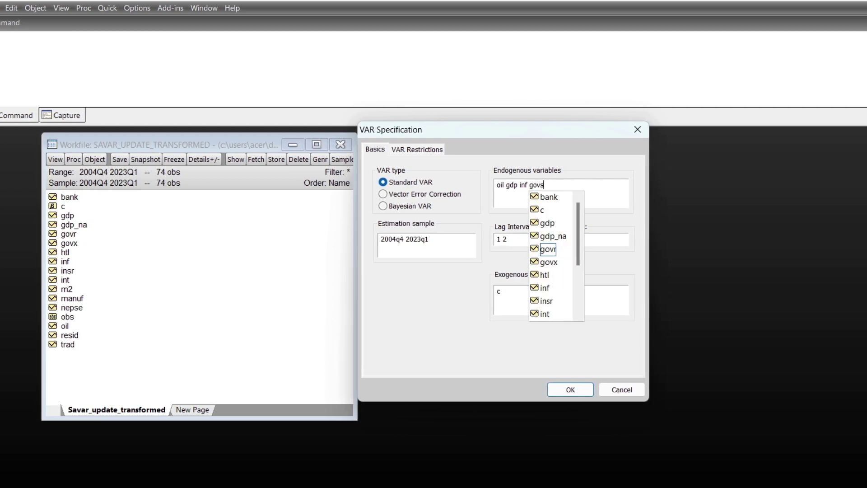
key("BackSpace")
type("x ")
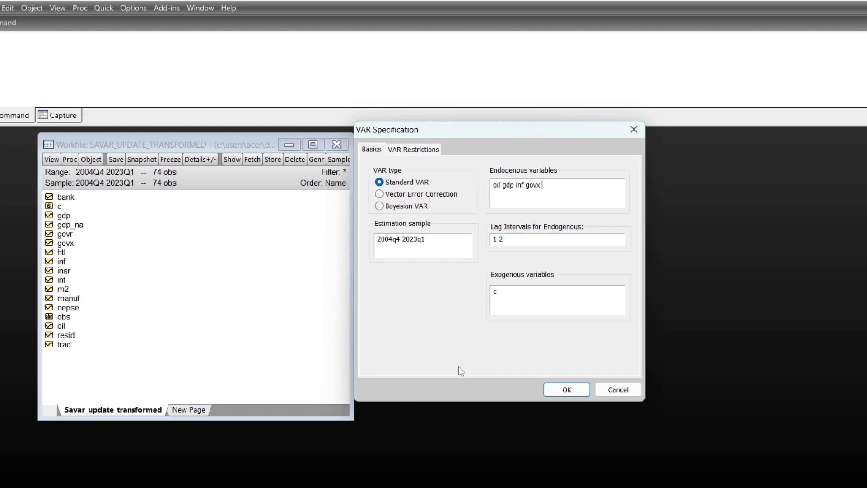
type("m")
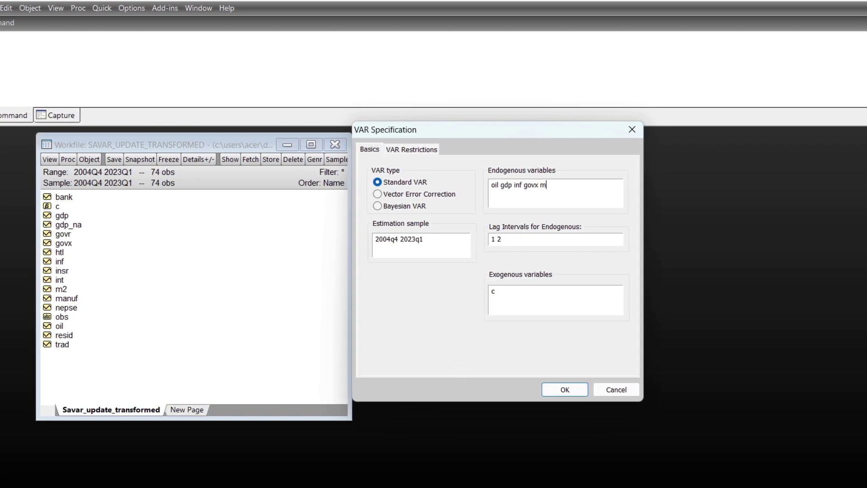
type("2 int nepse")
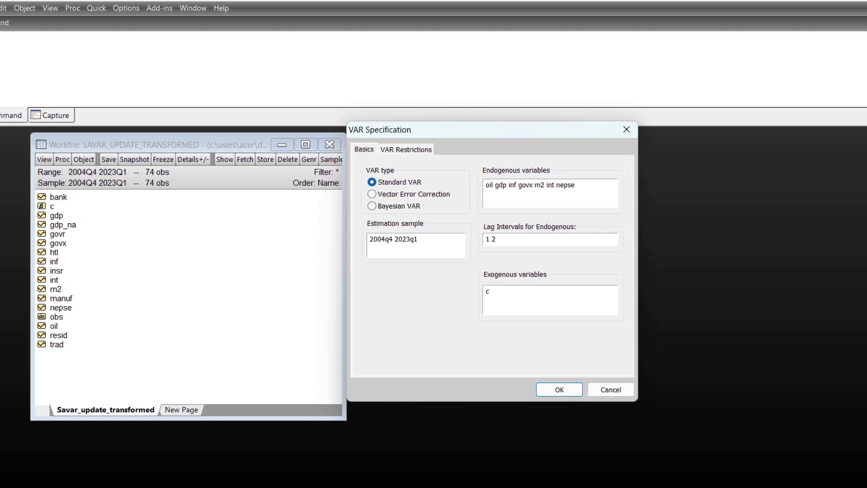
key("Return")
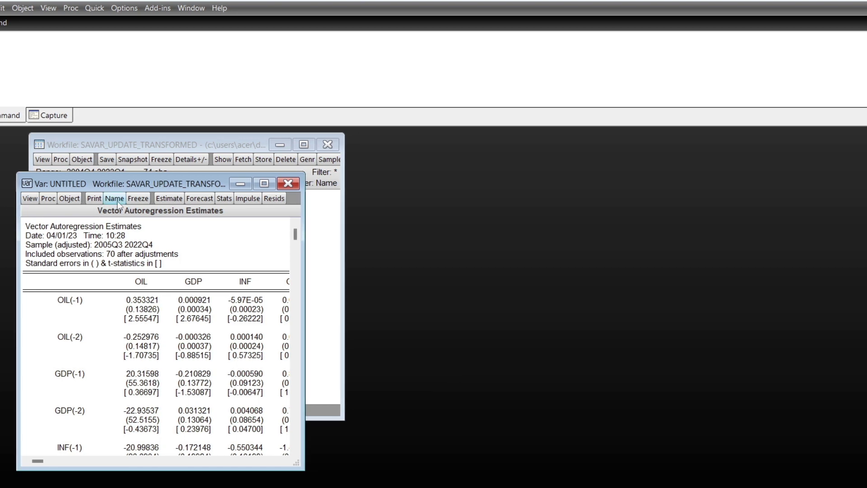
- Widen the results window and re-estimate the VAR with lag interval 1 4
left_click_drag(191, 181, 450, 165)
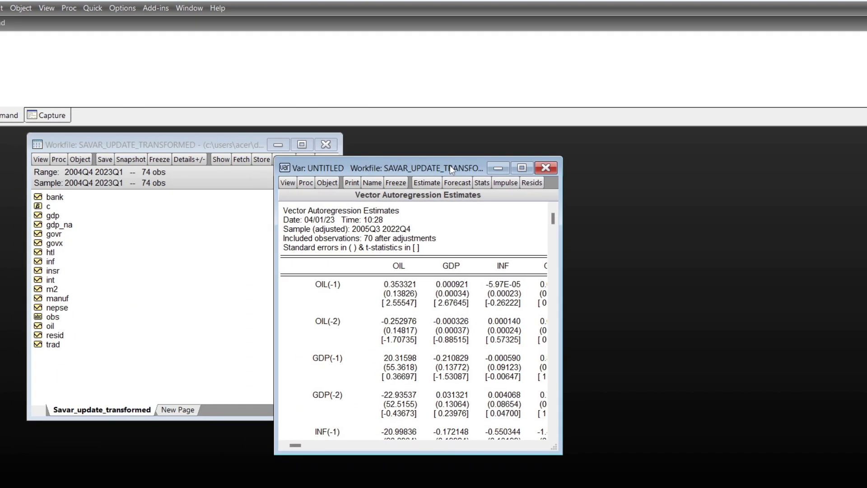
left_click_drag(562, 253, 777, 256)
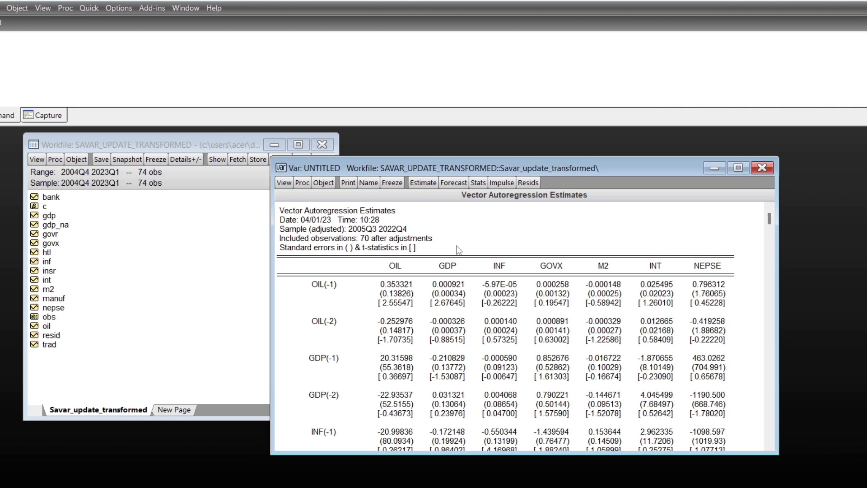
left_click(423, 182)
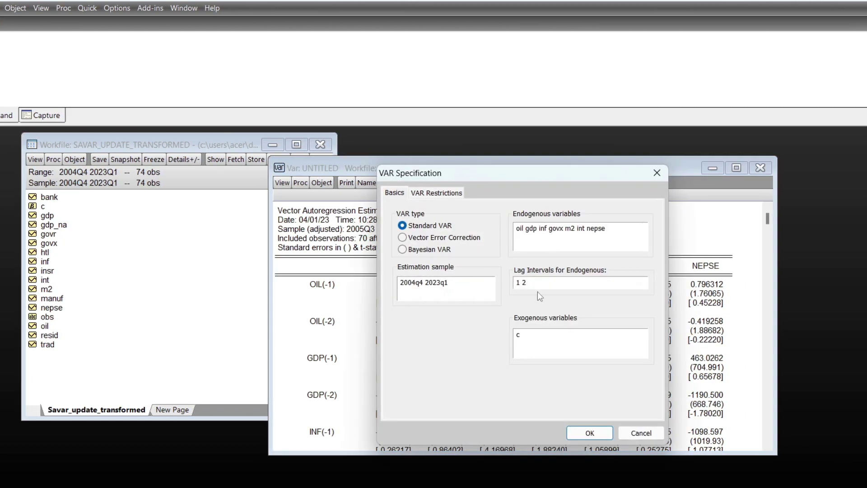
left_click(546, 282)
key("BackSpace")
key("BackSpace")
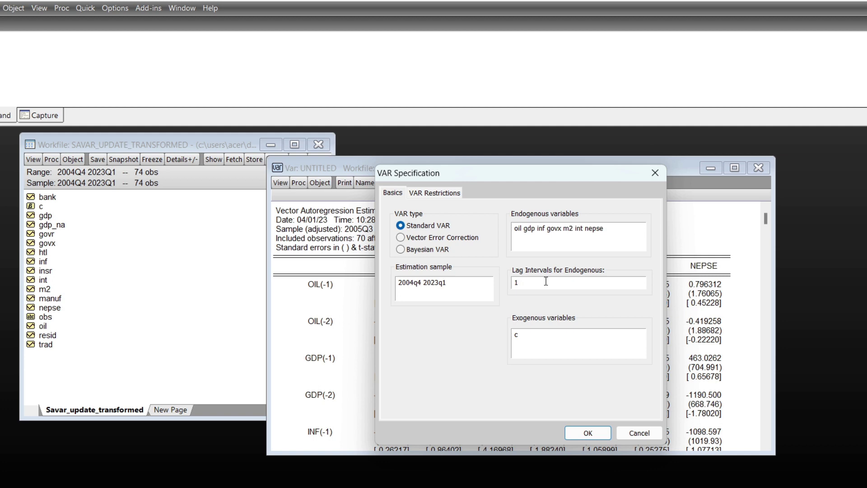
type("4")
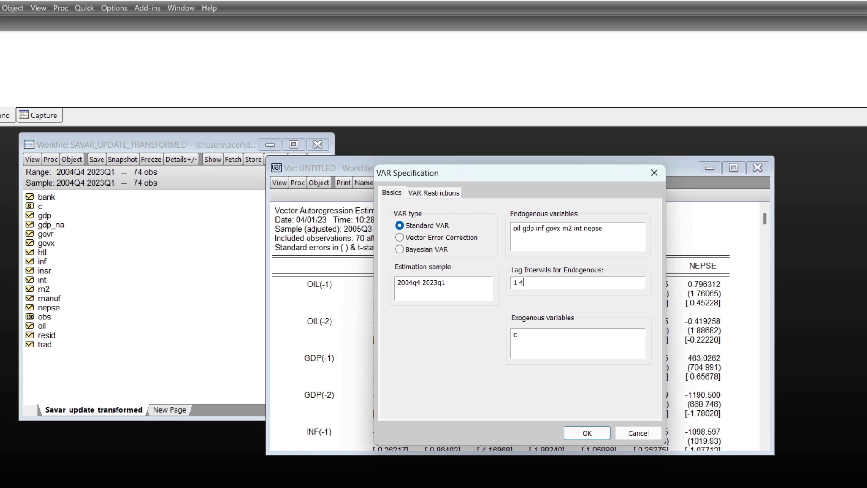
left_click(586, 433)
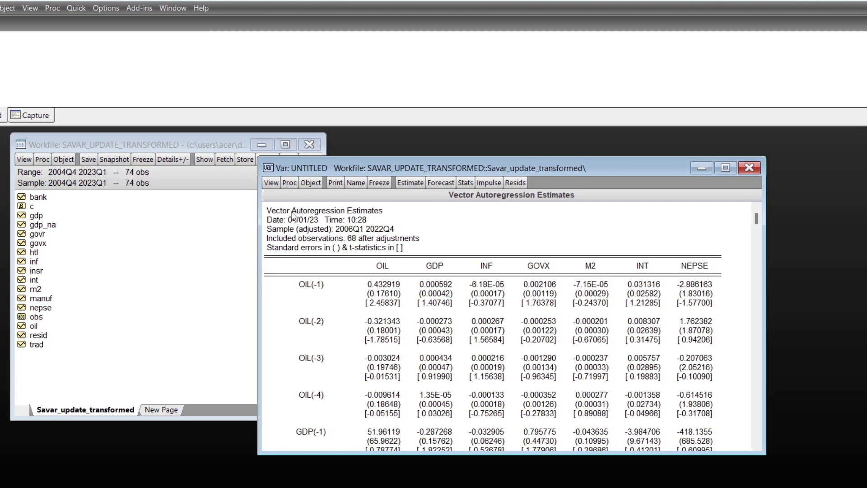
- Display the VAR lag length criteria with 4 lags to include
left_click(272, 183)
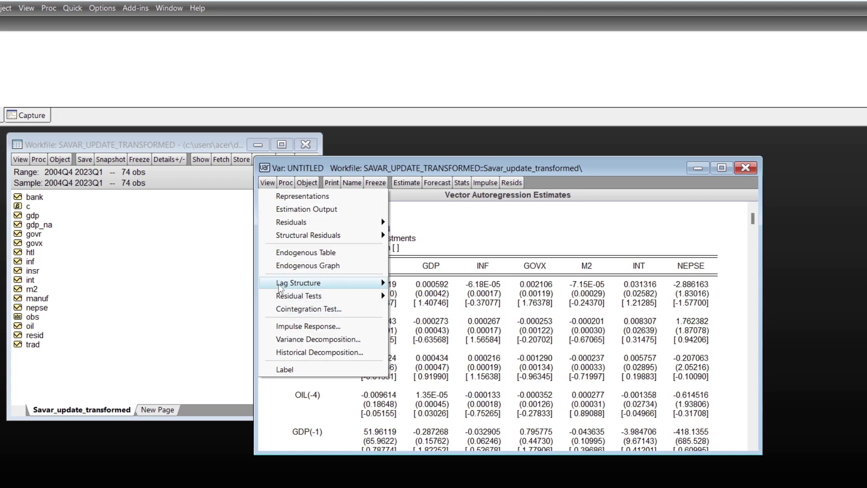
mouse_move(281, 287)
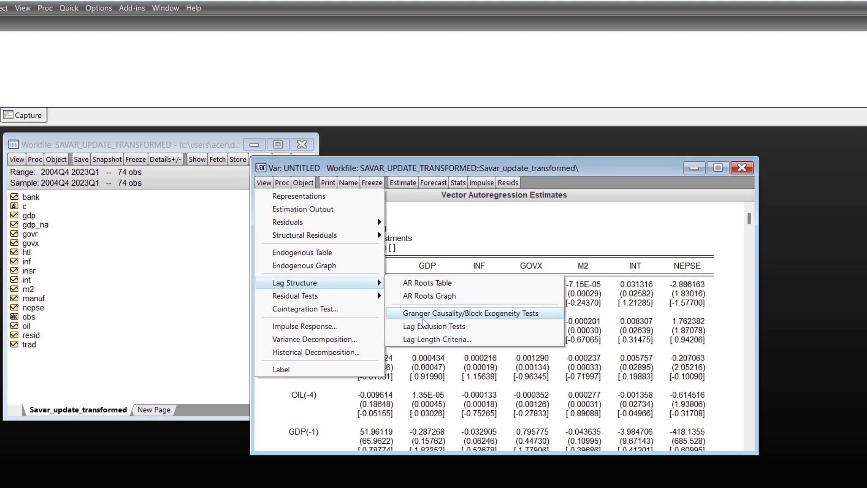
left_click(425, 339)
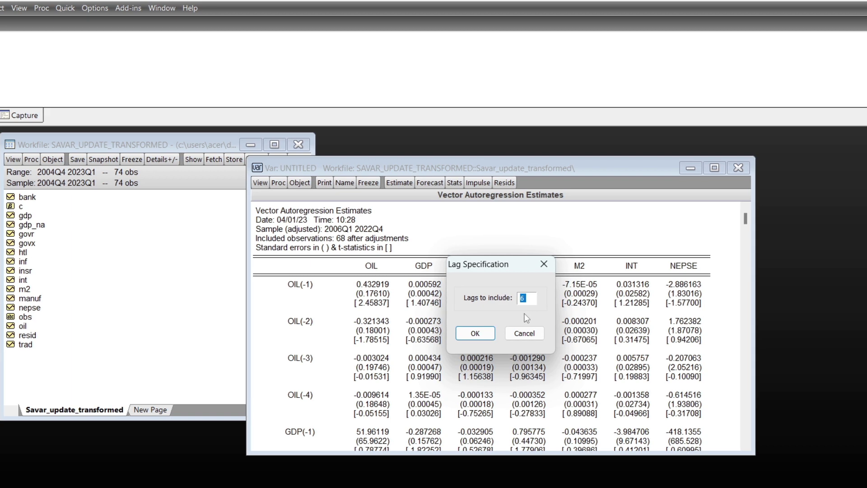
type("4")
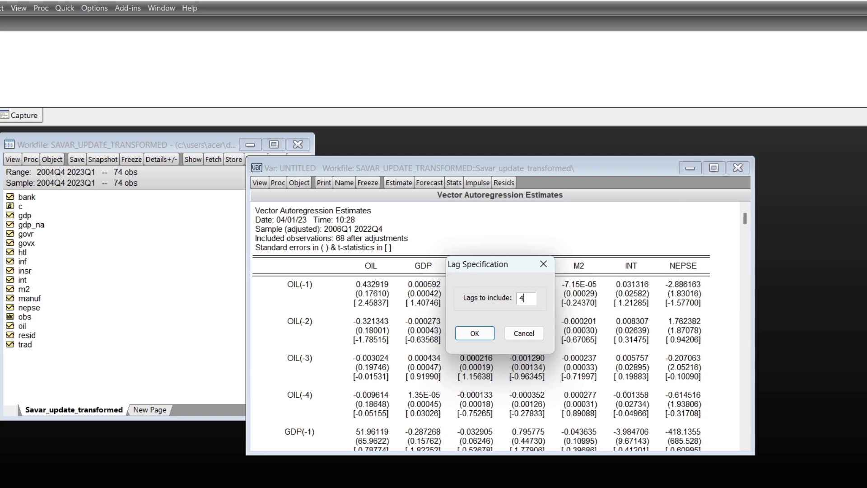
left_click(462, 333)
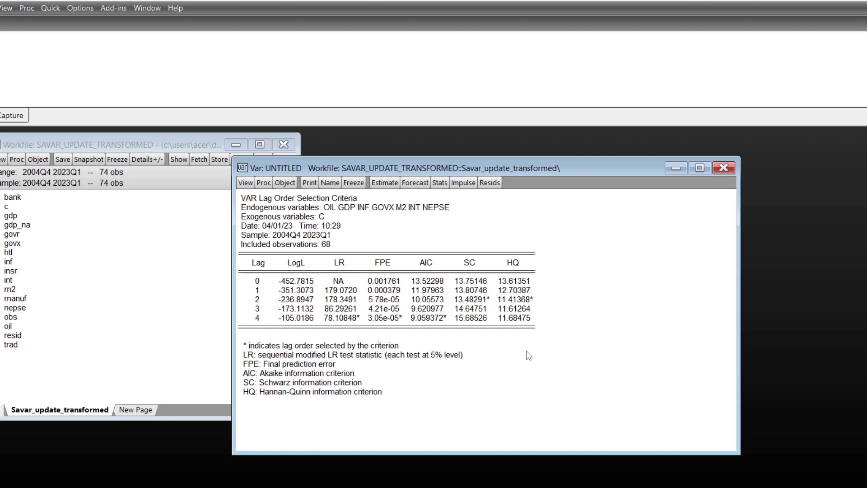
left_click(428, 319)
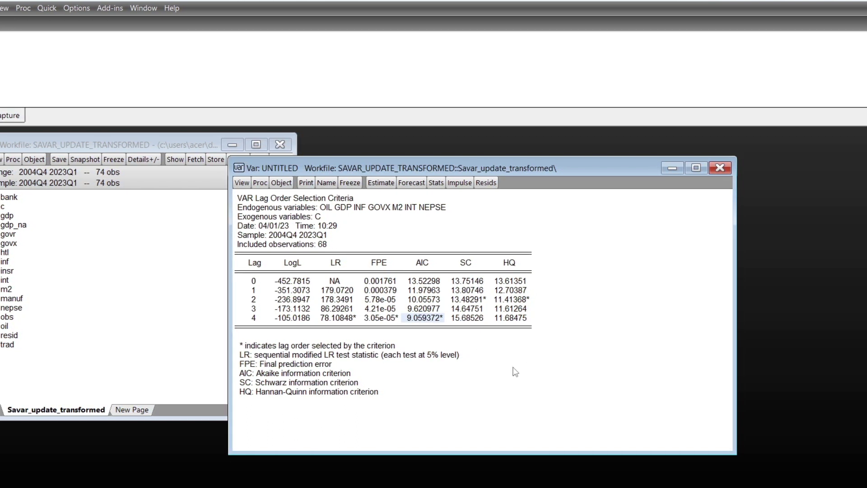
left_click(471, 300)
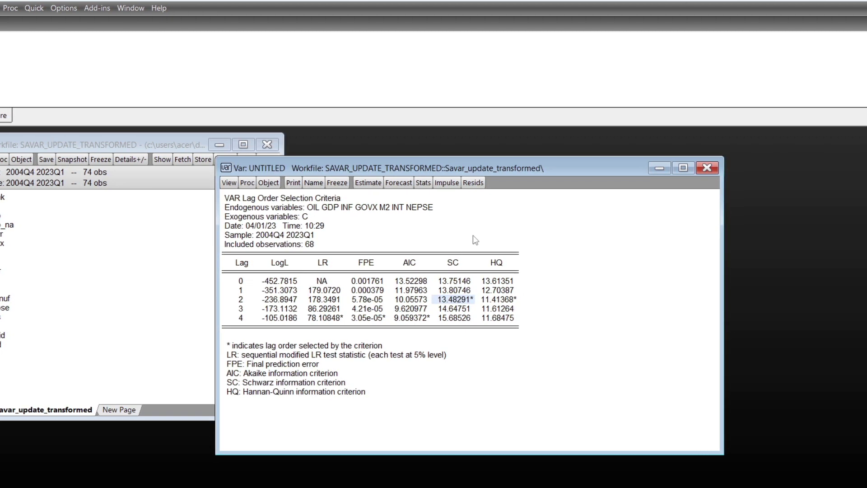
- Re-estimate the VAR with lag interval 1 2 and widen the results window
left_click(368, 183)
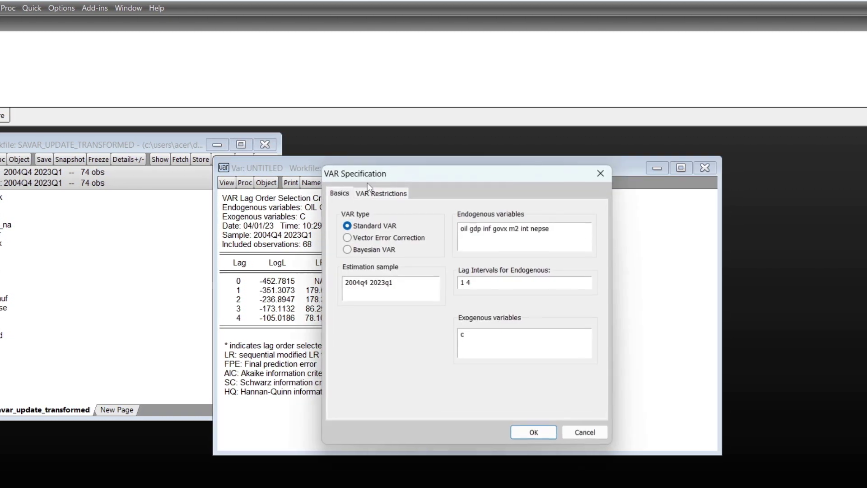
left_click(478, 285)
key("BackSpace")
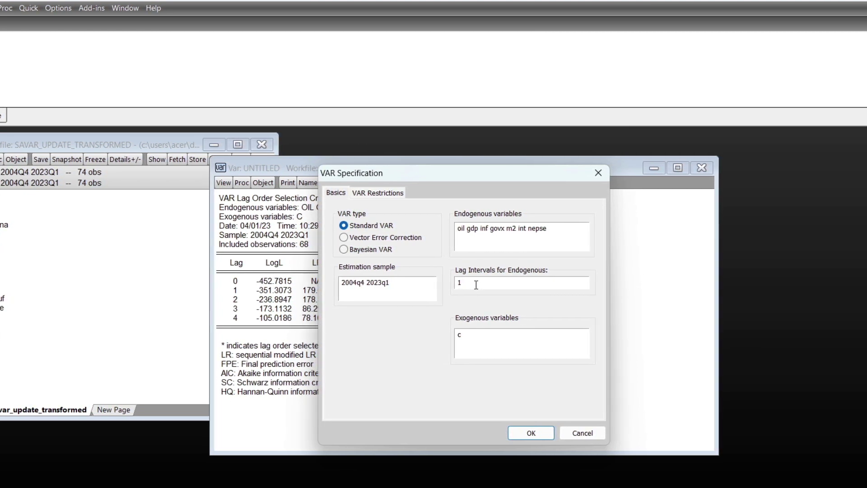
type("2")
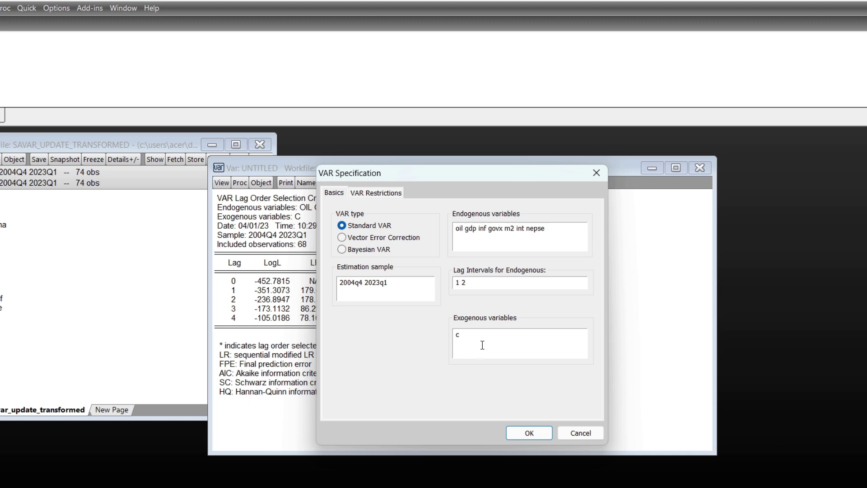
left_click(517, 435)
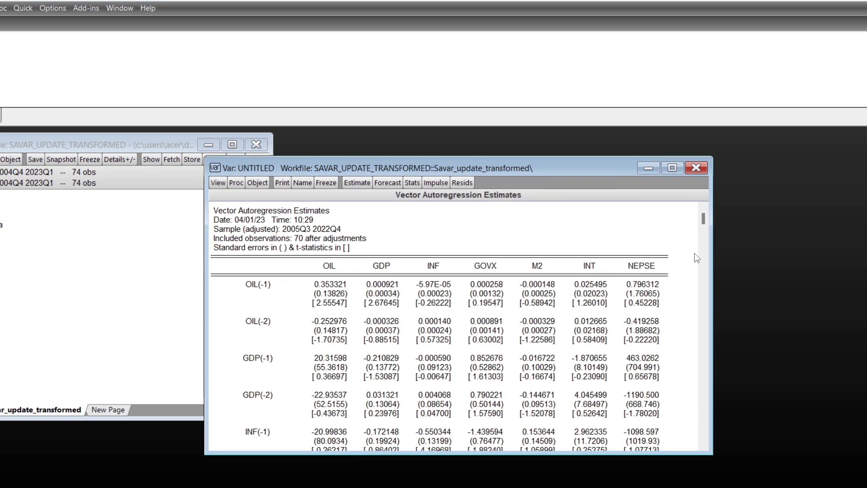
left_click_drag(713, 271, 727, 274)
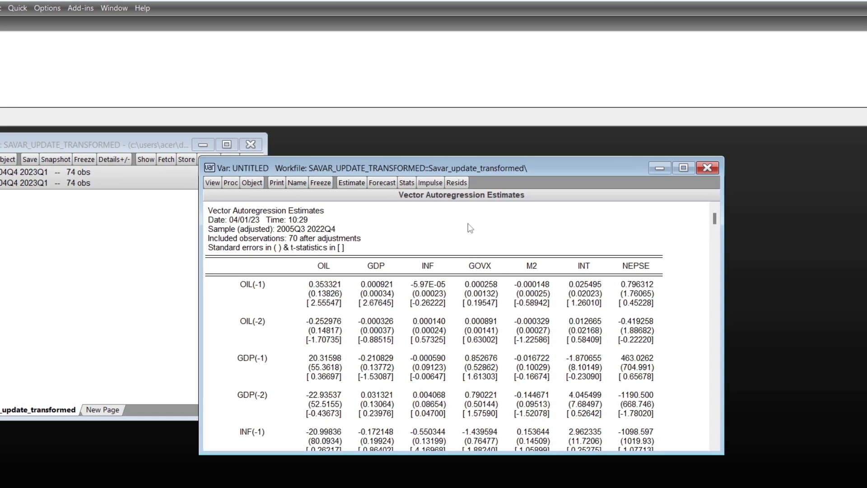
- Start a structural factorization and apply the recursive long-run F-triangular preset
left_click(229, 183)
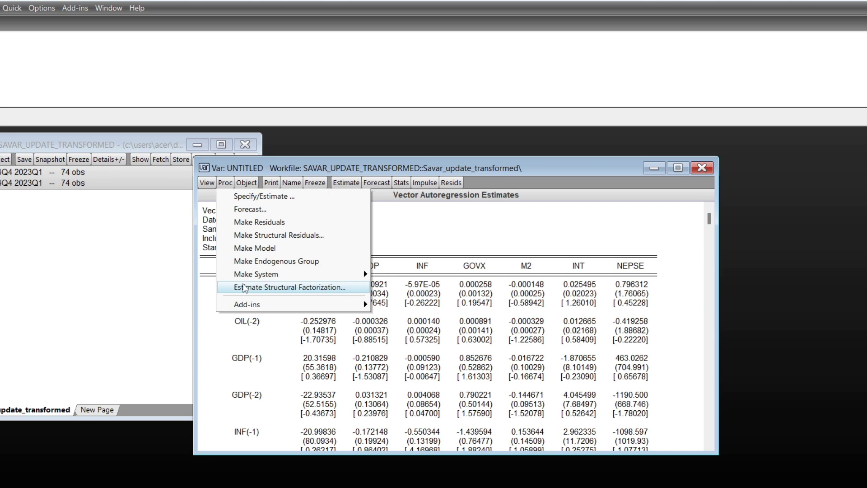
left_click(244, 287)
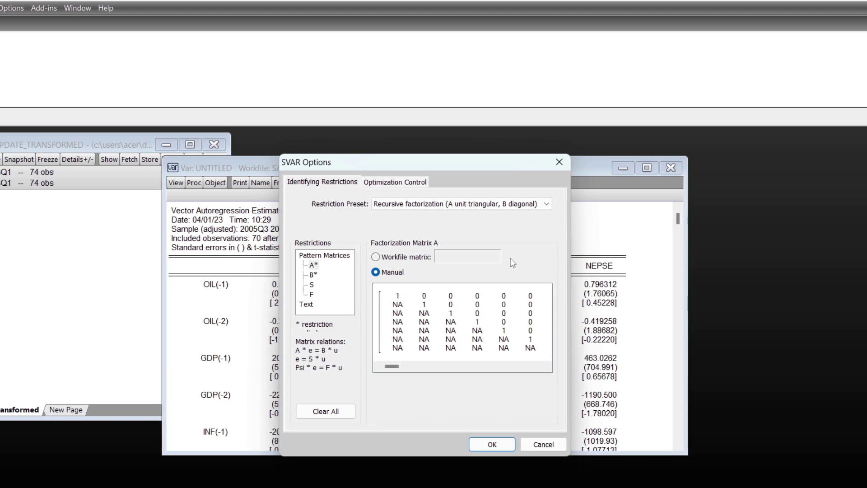
left_click(488, 204)
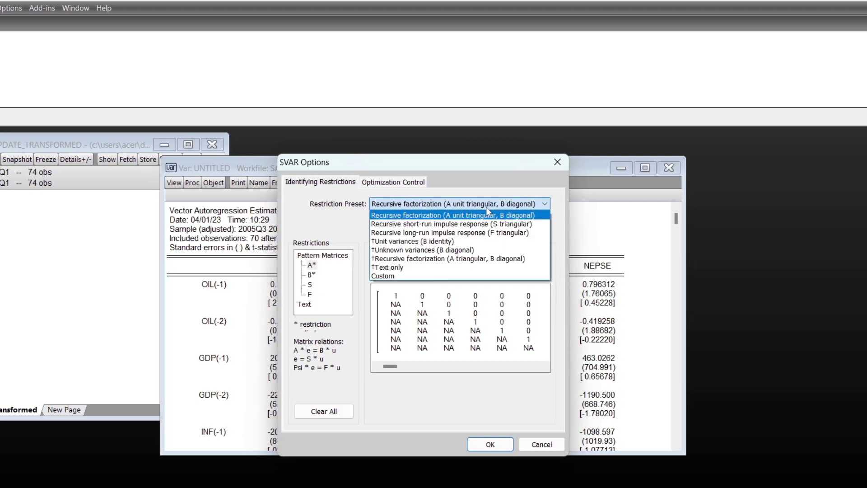
left_click(473, 239)
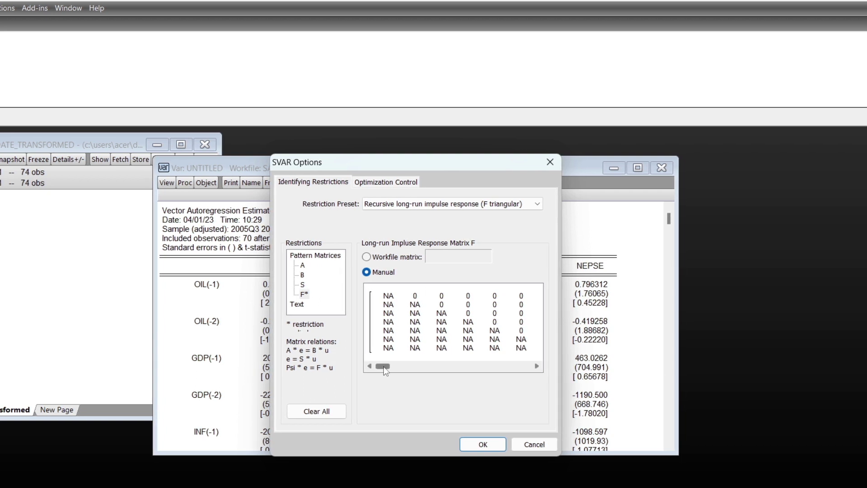
- Scroll the Manual F matrix grid to check its lower-triangular NA pattern
mouse_move(384, 367)
left_mouse_down()
mouse_move(515, 378)
mouse_move(375, 380)
left_mouse_up()
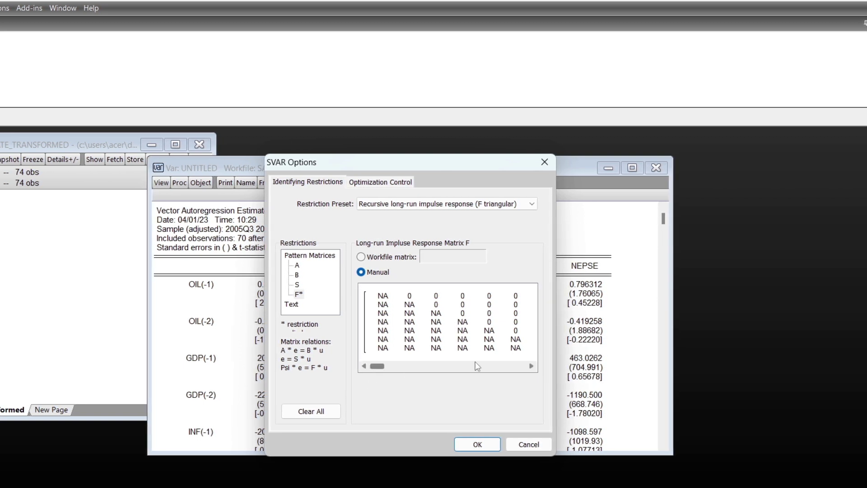
left_click(529, 367)
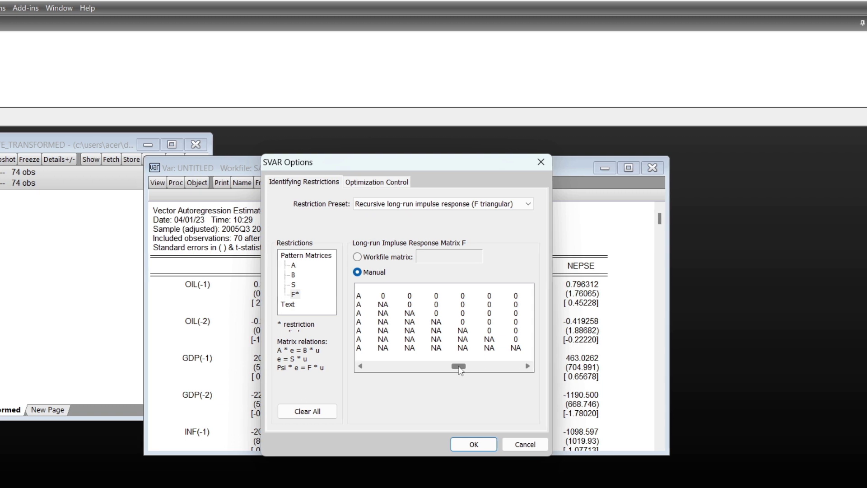
left_click_drag(467, 366, 376, 371)
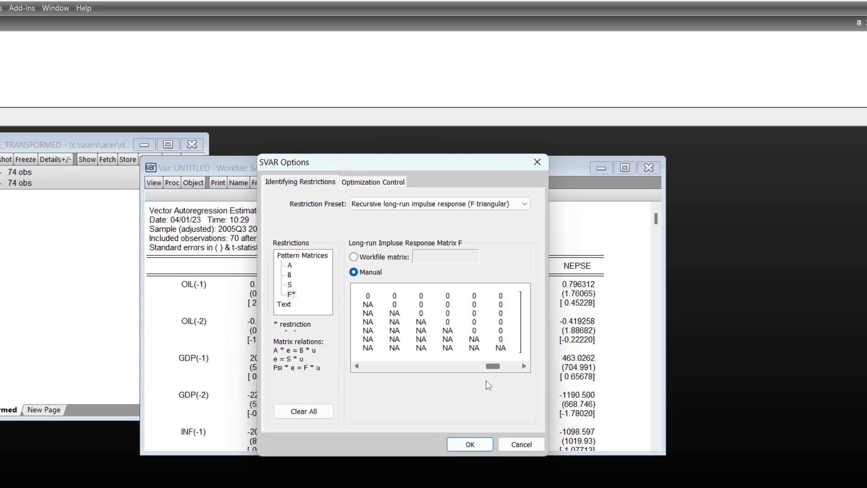
left_click_drag(487, 367, 377, 376)
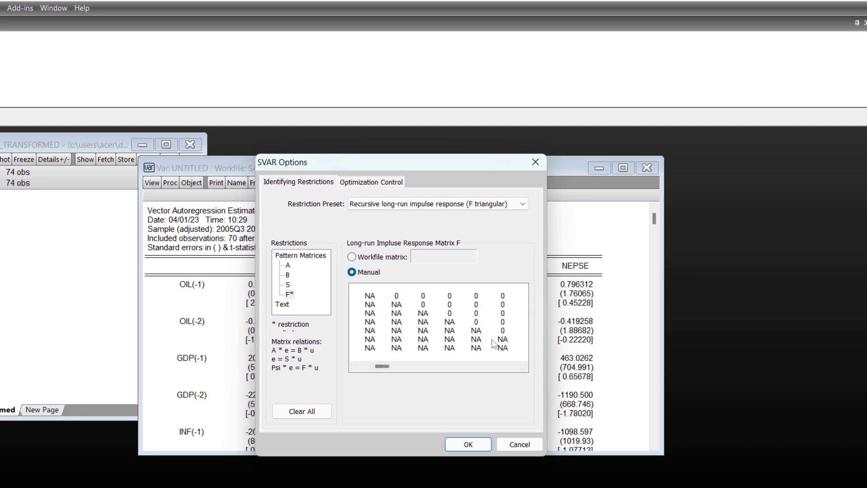
left_click_drag(384, 365, 365, 367)
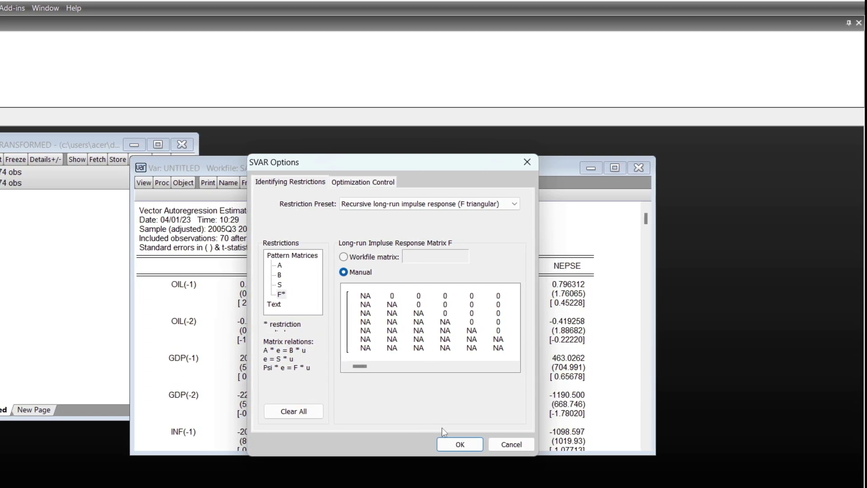
- Run the long-run factorization and dismiss the 'Optimization may be unreliable' warning
left_click(449, 444)
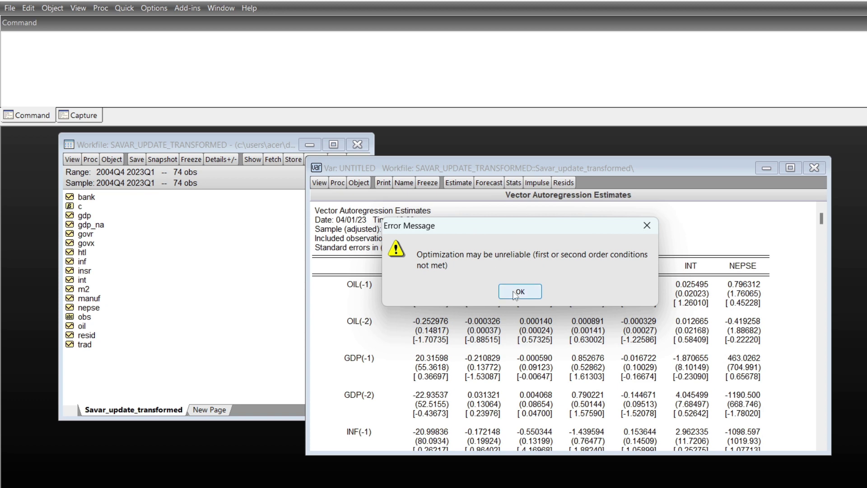
left_click(516, 293)
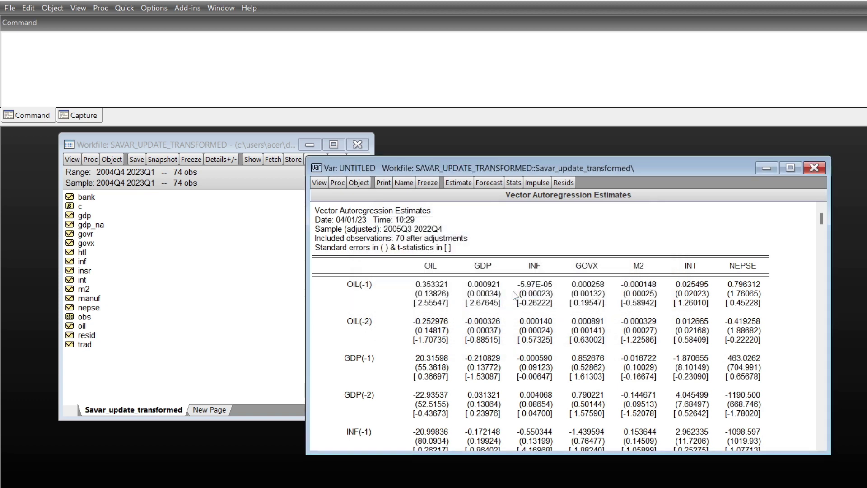
- Start Estimate Structural Factorization and choose the recursive long-run F-triangular preset
left_click(338, 183)
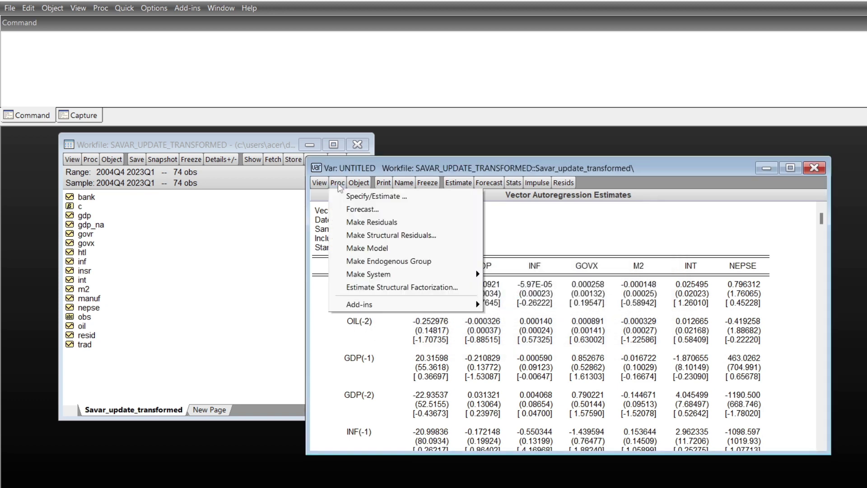
left_click(358, 290)
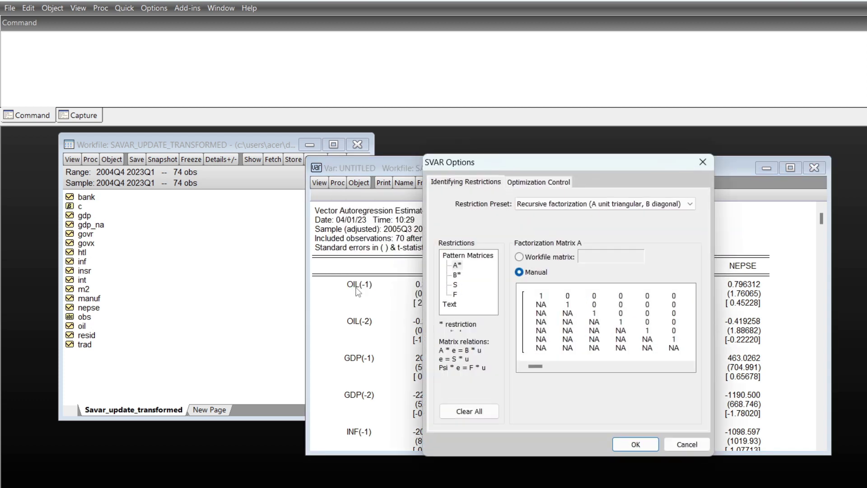
left_click(547, 206)
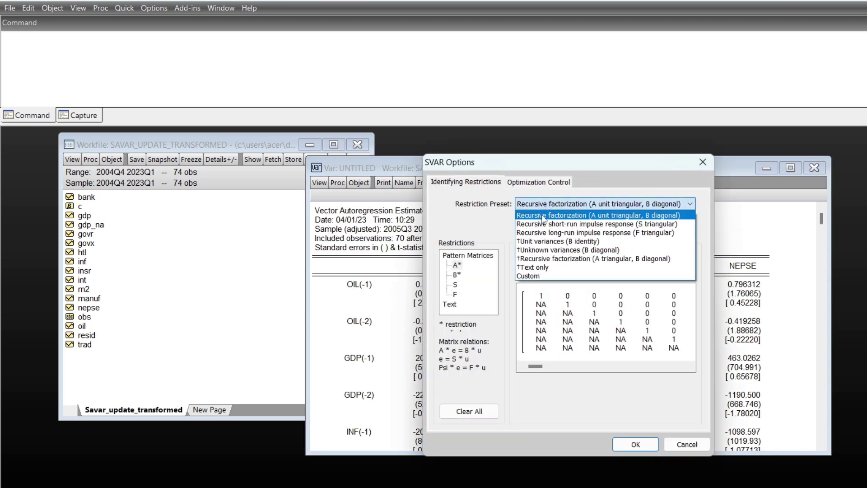
left_click(541, 232)
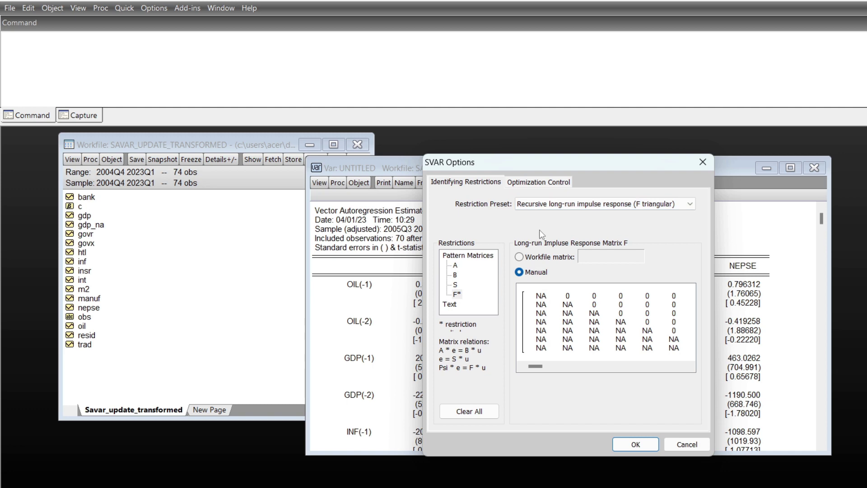
- Use user-specified starting values from C, reconfirm the F-triangular preset, and estimate
left_click(531, 182)
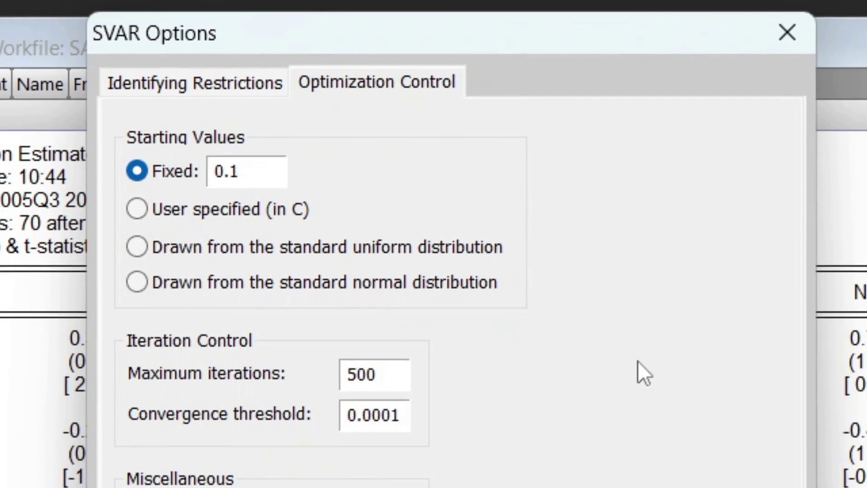
left_click(145, 213)
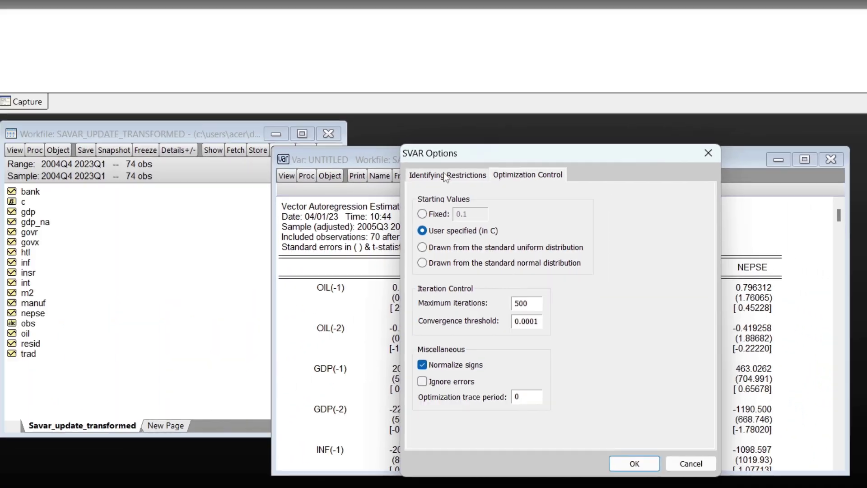
left_click(311, 125)
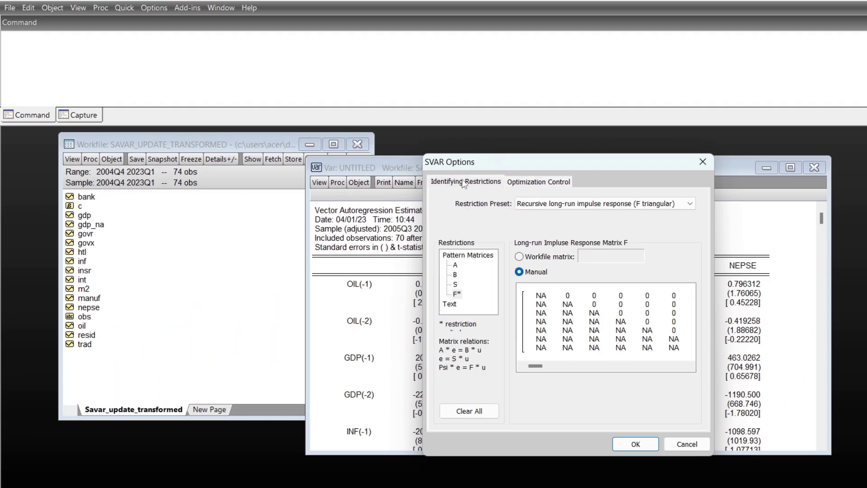
left_click(653, 203)
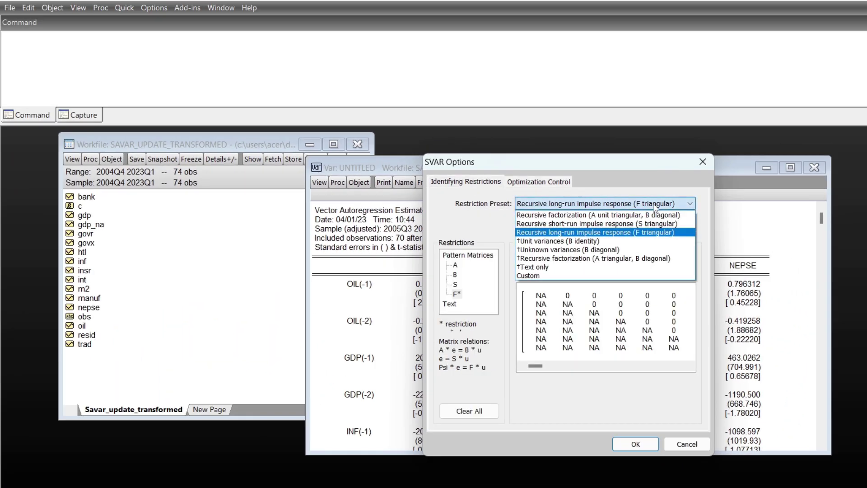
left_click(639, 233)
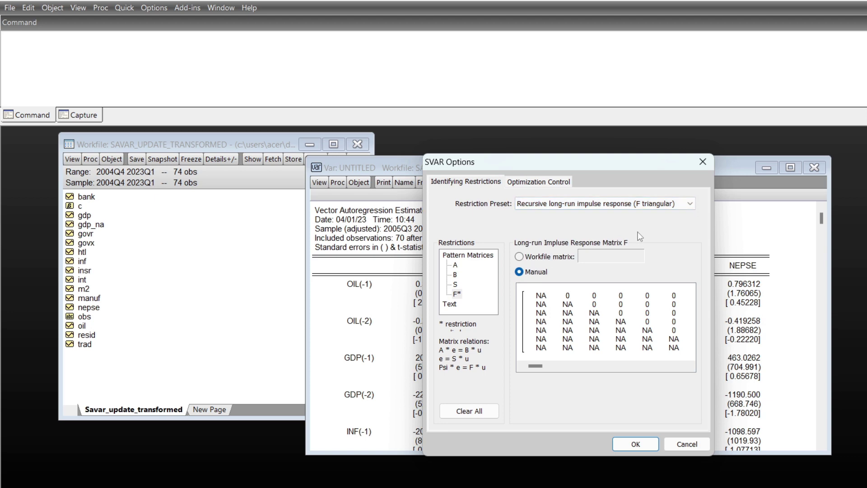
left_click(628, 444)
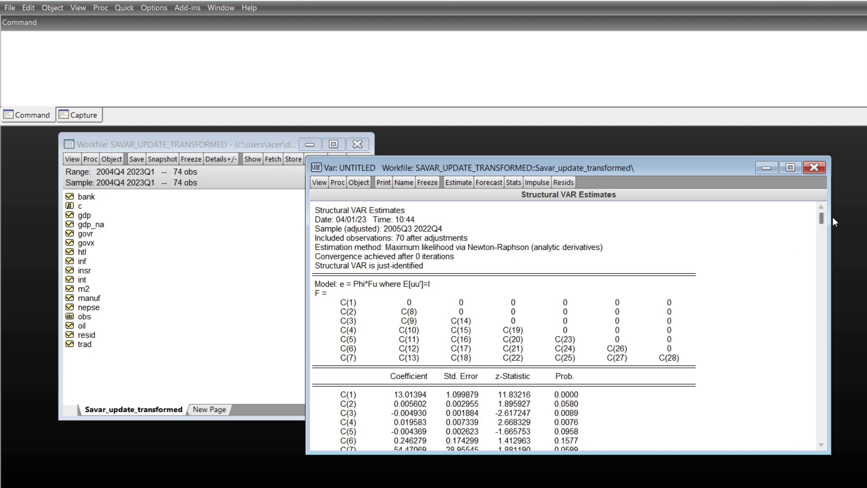
left_click_drag(823, 221, 820, 304)
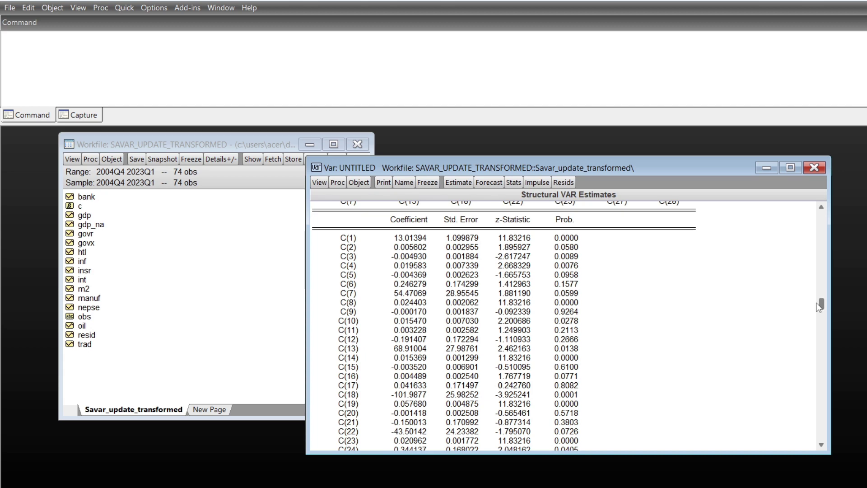
left_click_drag(820, 307, 795, 439)
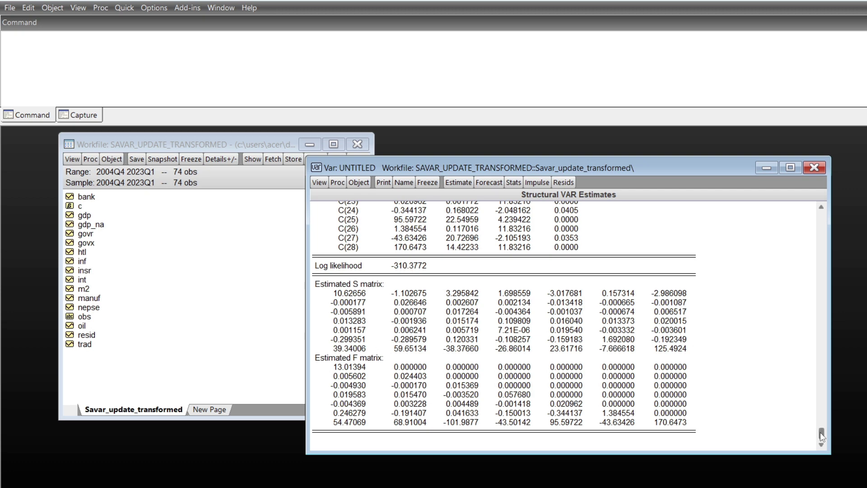
left_click_drag(821, 436, 812, 197)
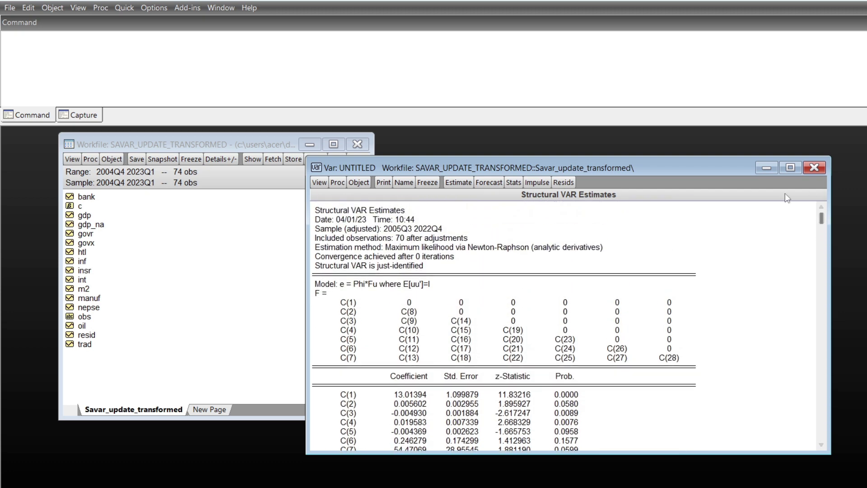
- In the impulse response settings, keep only nepse as the response variable
left_click(536, 183)
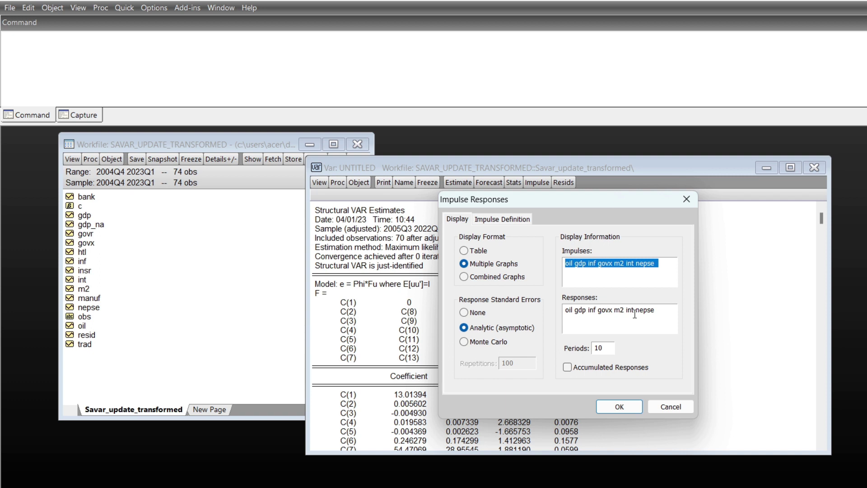
left_click_drag(634, 311, 563, 316)
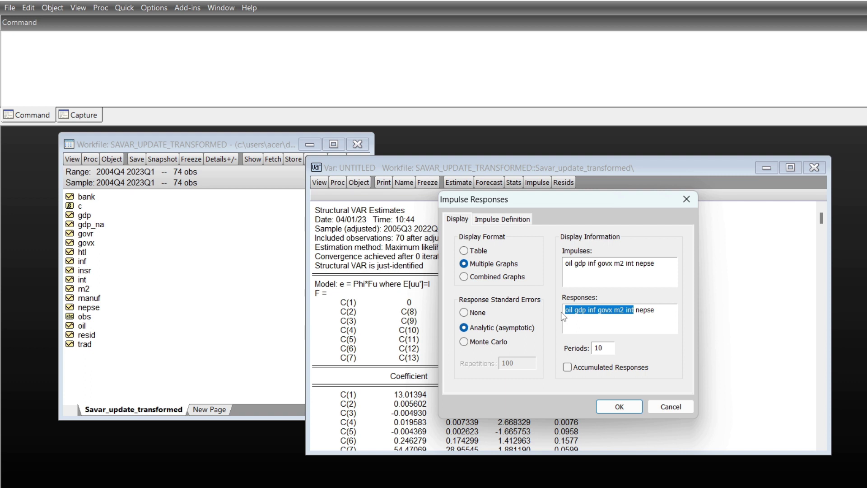
key("BackSpace")
key("Delete")
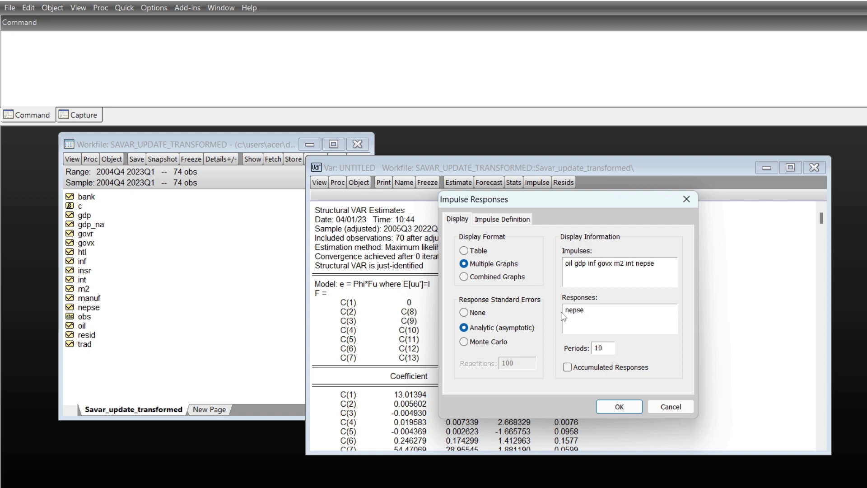
- Use Monte Carlo standard errors with 10000 repetitions and set periods to 12
left_click(464, 344)
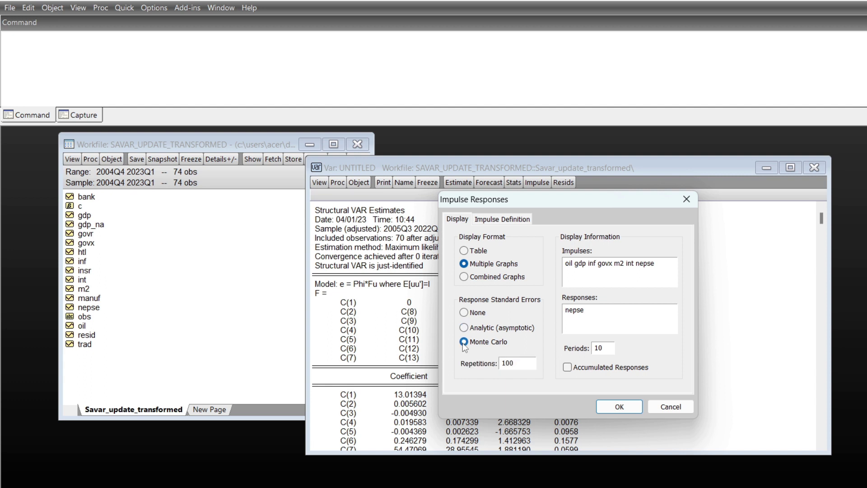
left_click(519, 362)
type("00")
key("BackSpace")
type("2")
- Compute the accumulated NEPSE impulse response graphs and maximize the VAR window
left_click(616, 405)
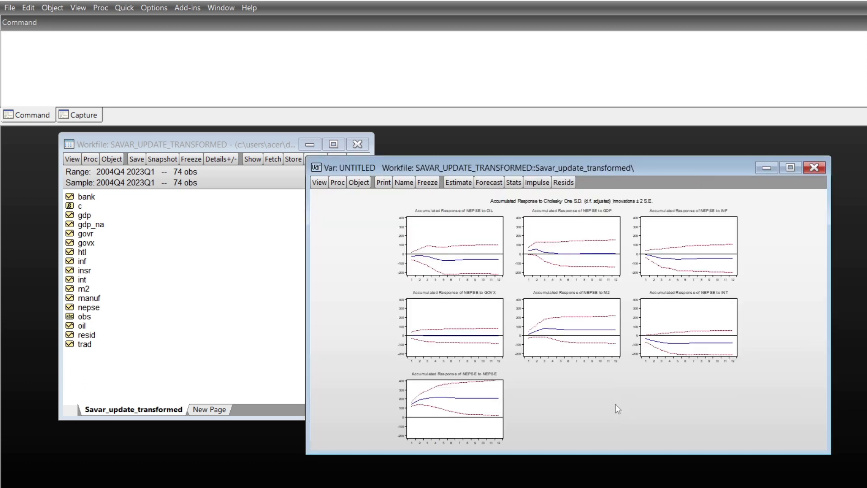
left_click(790, 167)
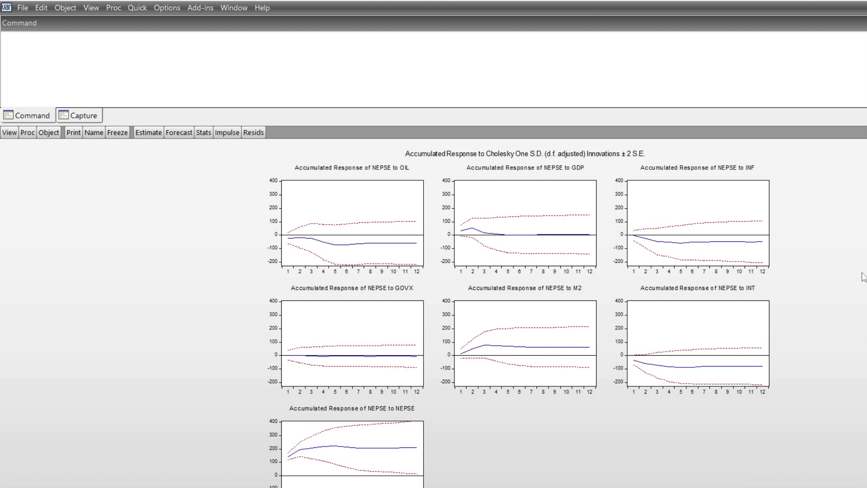